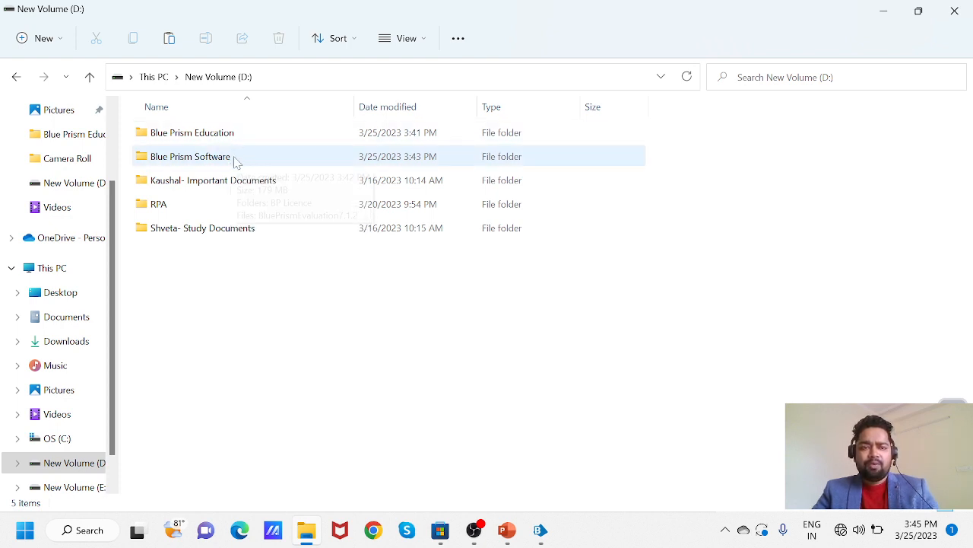
# - Open the Blue Prism Software folder, run the BluePrismEvaluation7.1.2 installer, then cancel it unchanged
pyautogui.doubleClick(234, 160)
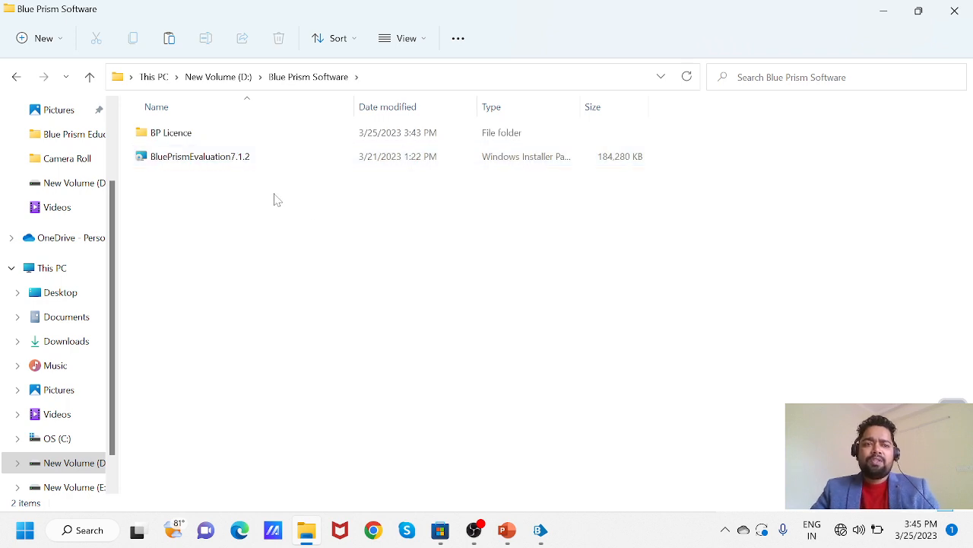
pyautogui.doubleClick(225, 160)
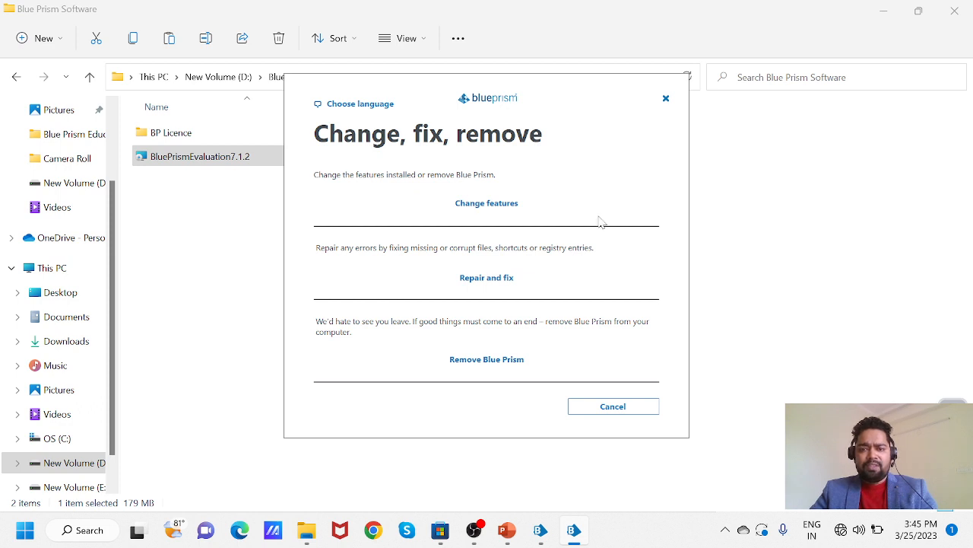
pyautogui.click(617, 406)
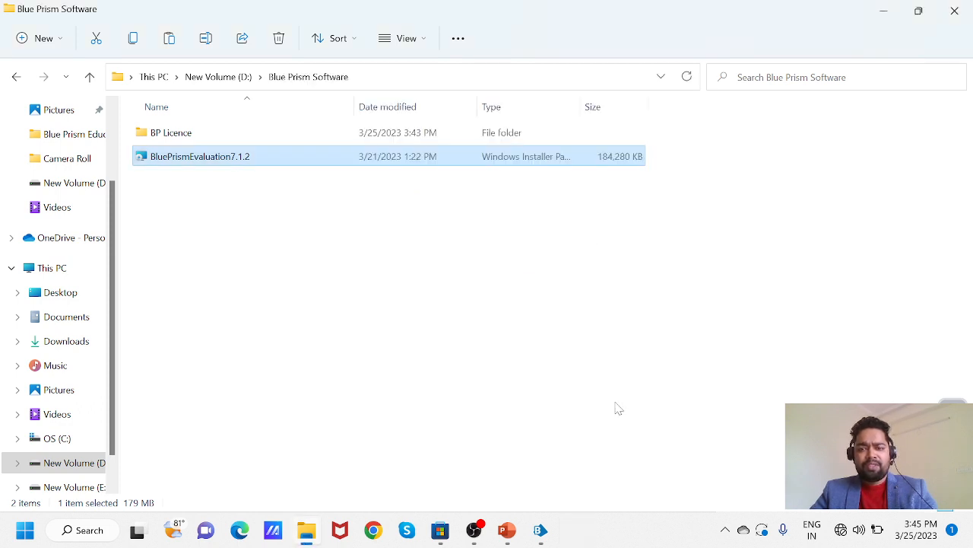
# - Return to the Blue Prism Software folder window and bring up the Start menu
pyautogui.click(883, 11)
pyautogui.hotkey('alt', 'Tab')
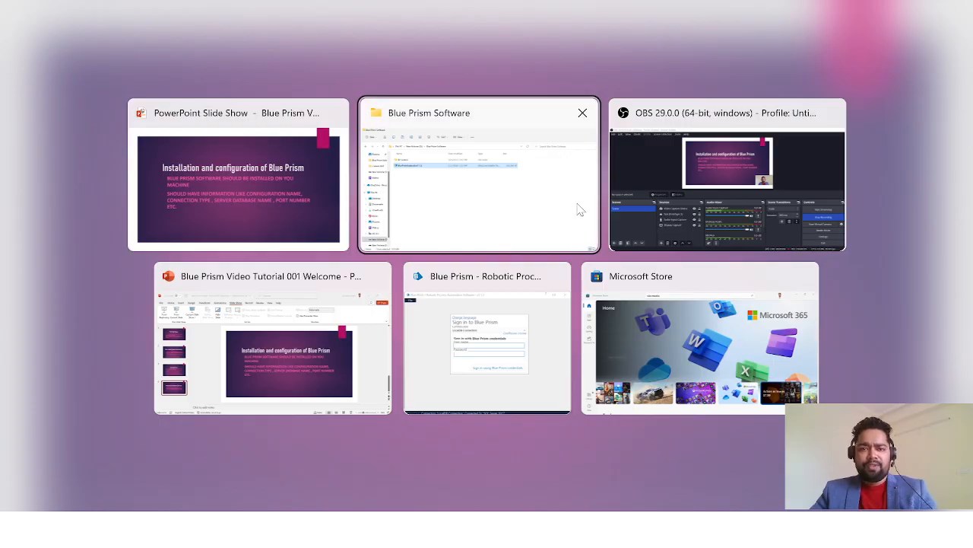
pyautogui.click(578, 211)
pyautogui.moveTo(543, 534)
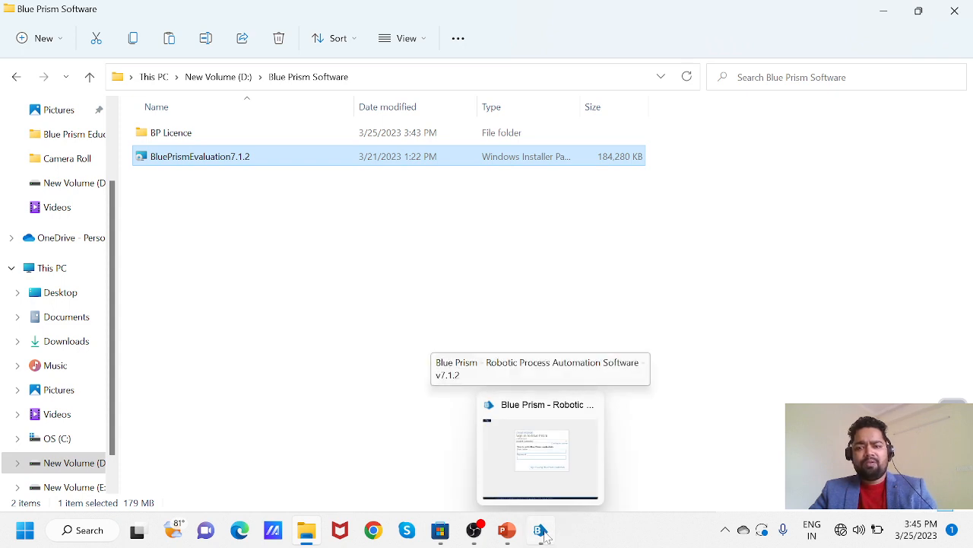
pyautogui.click(25, 532)
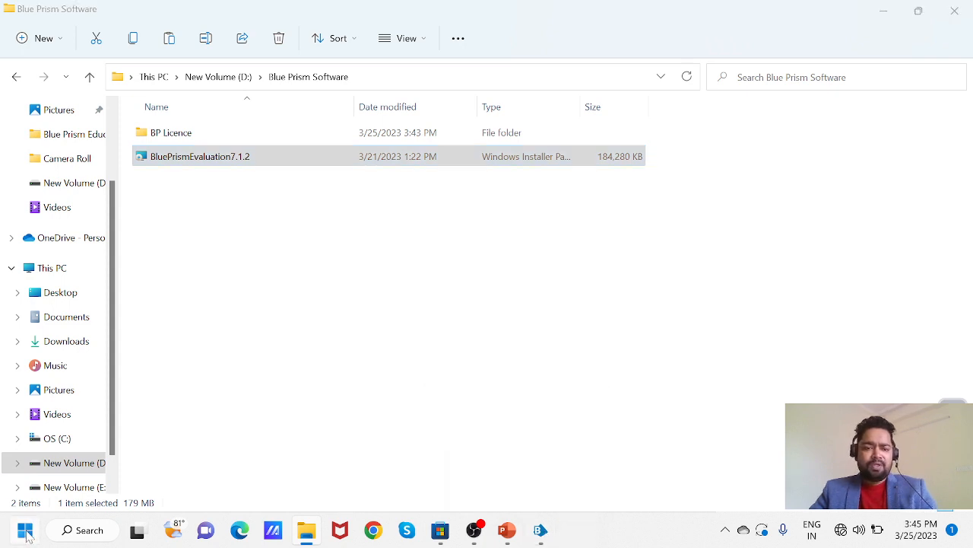
# - Search Start for 'blue' and launch the Blue Prism 7.1.2 best match
pyautogui.write('blue')
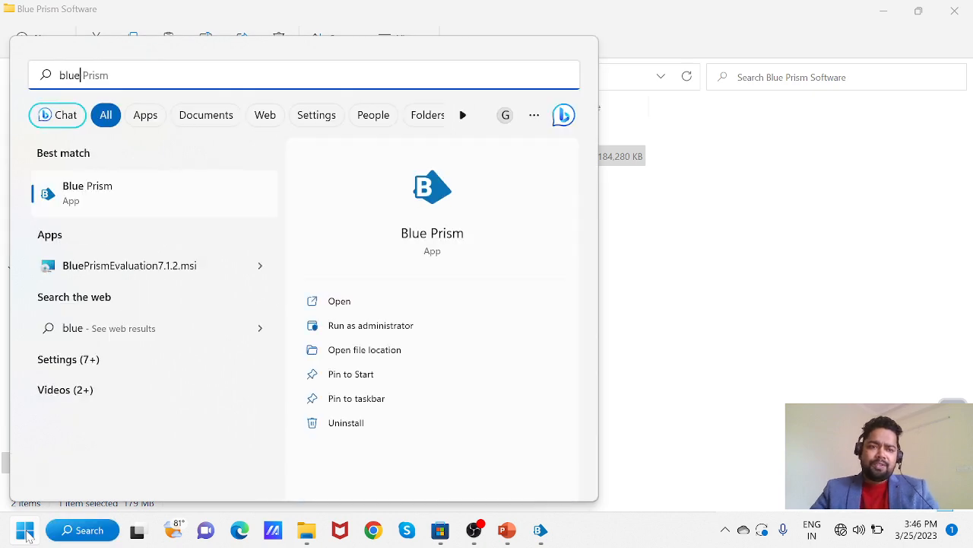
pyautogui.click(137, 199)
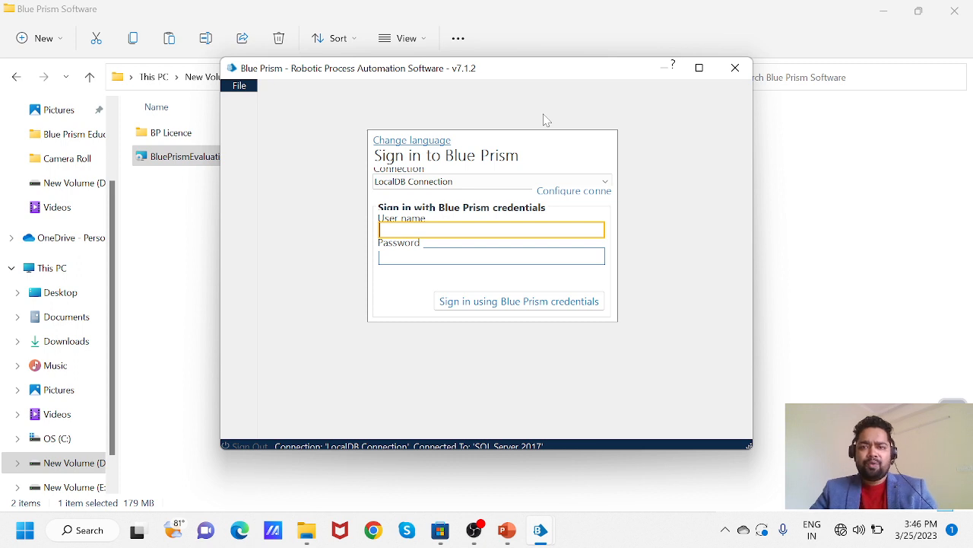
pyautogui.click(429, 143)
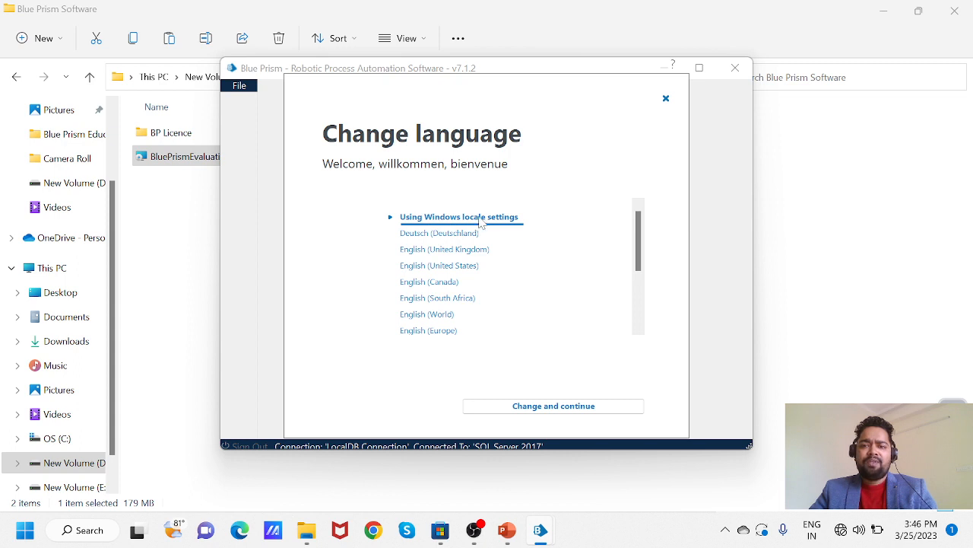
pyautogui.click(554, 406)
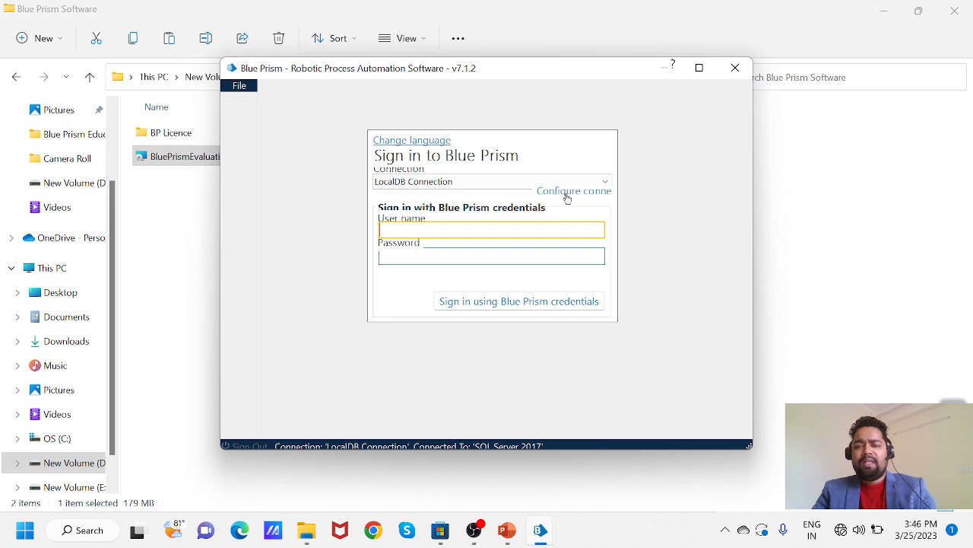
# - In the connection settings, add a new saved connection named RPA_DEV next to LocalDB Connection
pyautogui.click(566, 196)
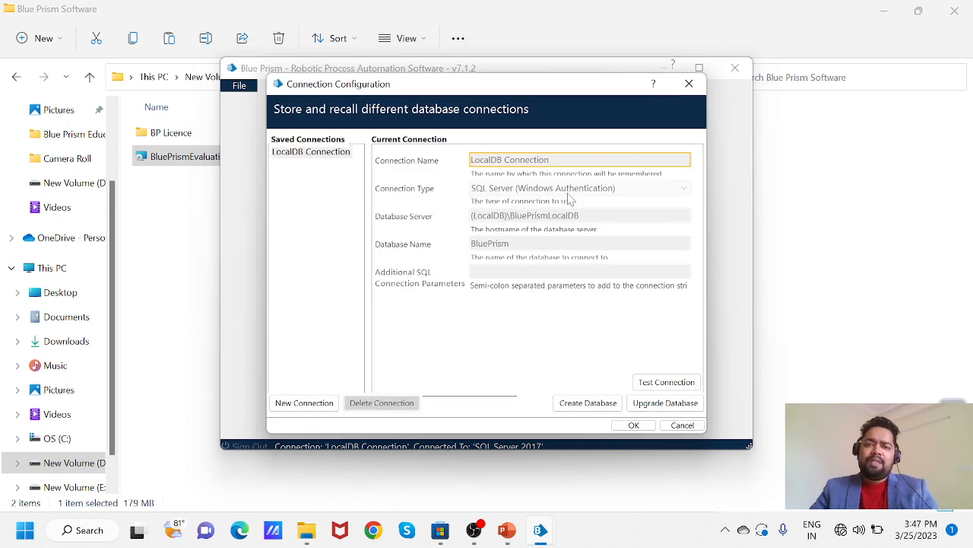
pyautogui.click(302, 153)
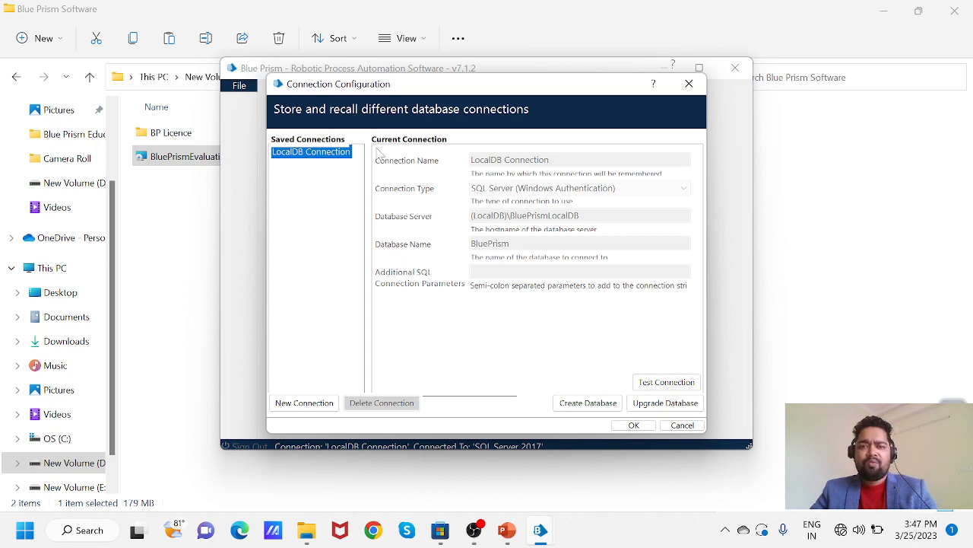
pyautogui.click(322, 404)
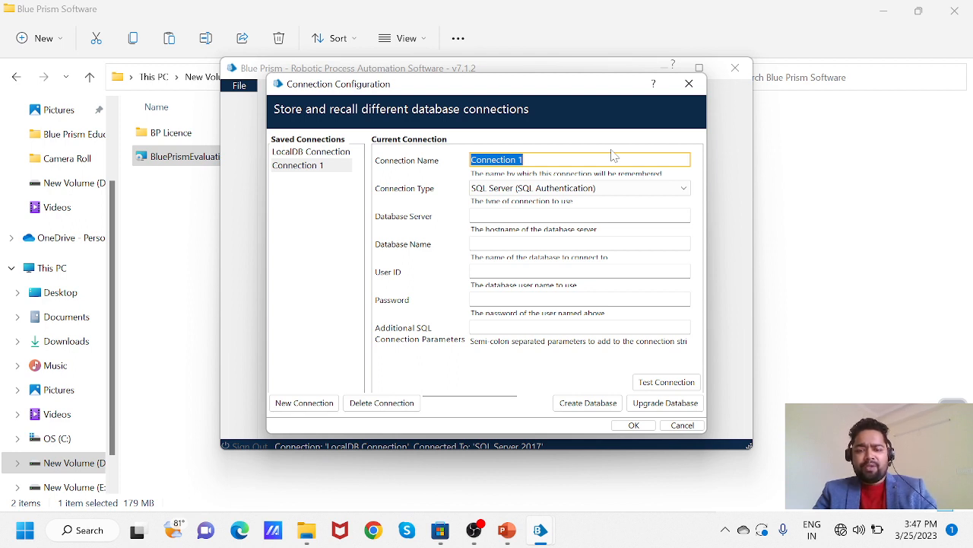
pyautogui.write('R')
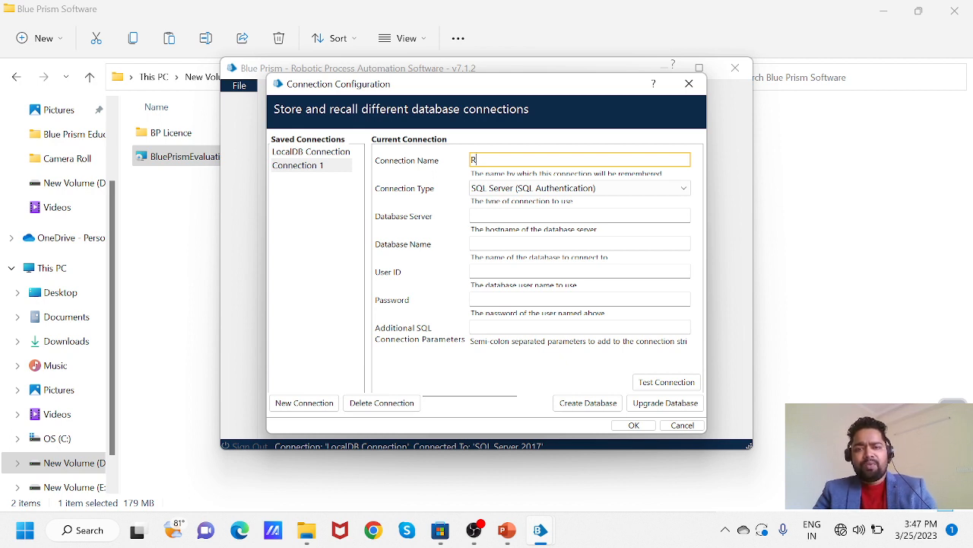
pyautogui.write('PA ')
pyautogui.write('DEV')
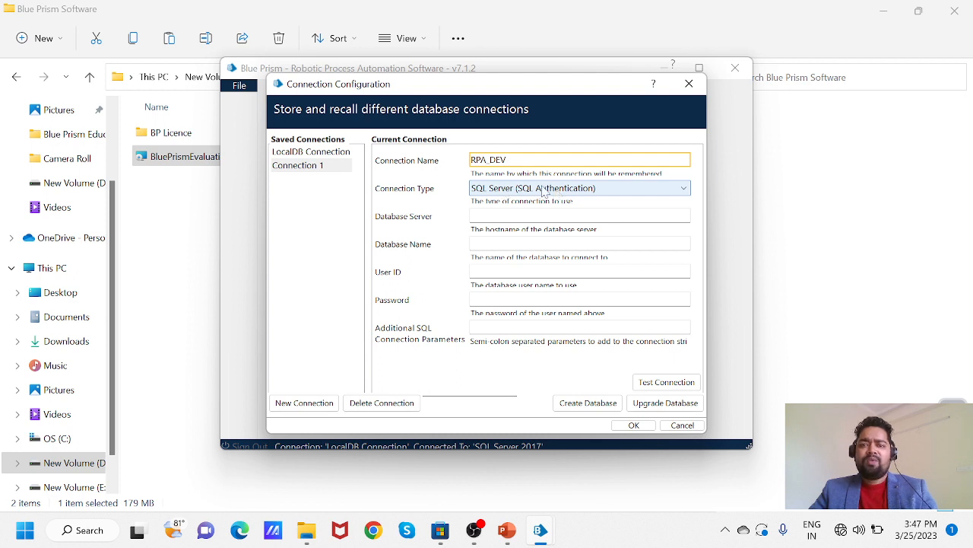
pyautogui.click(589, 192)
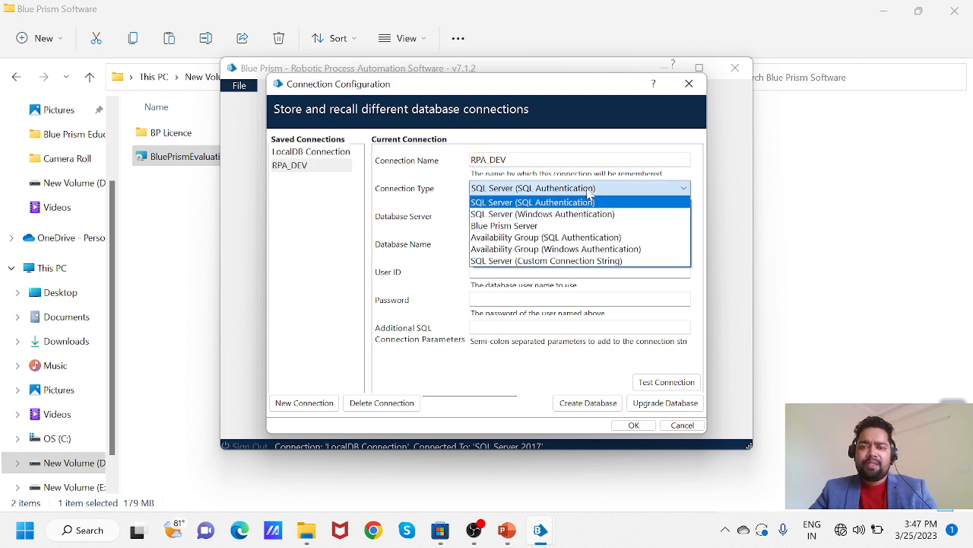
# - Make RPA_DEV a Blue Prism Server connection to lond019, WCF SOAP mode, port 8199
pyautogui.click(530, 232)
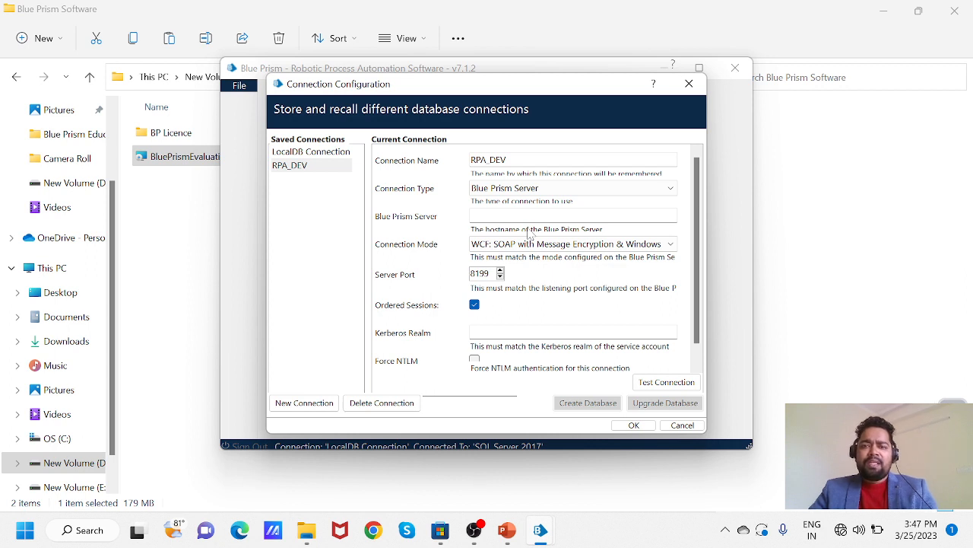
pyautogui.click(485, 215)
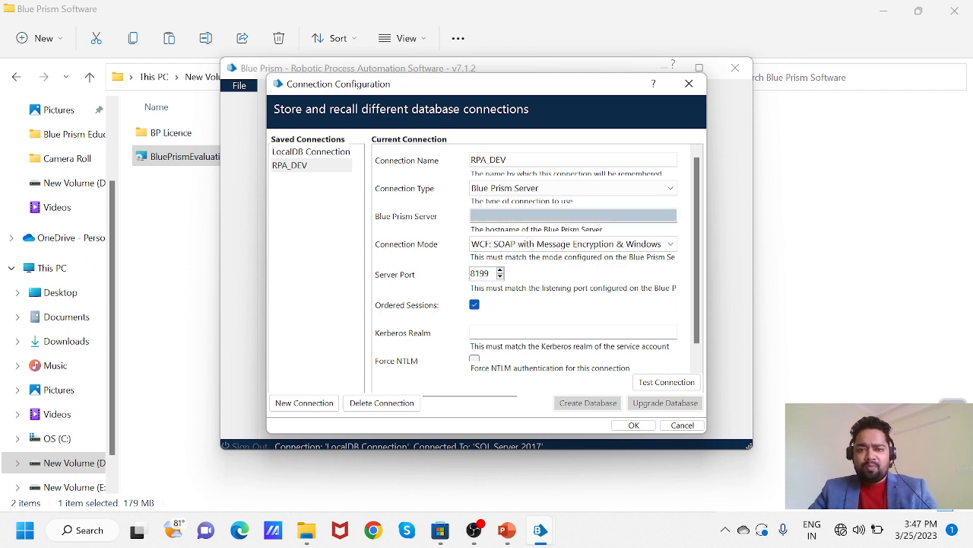
pyautogui.write('lond')
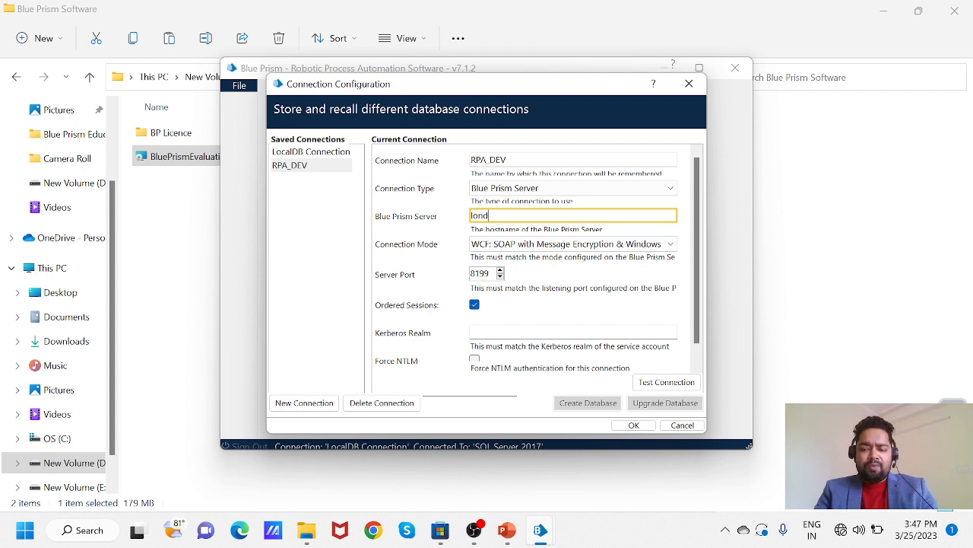
pyautogui.write('019')
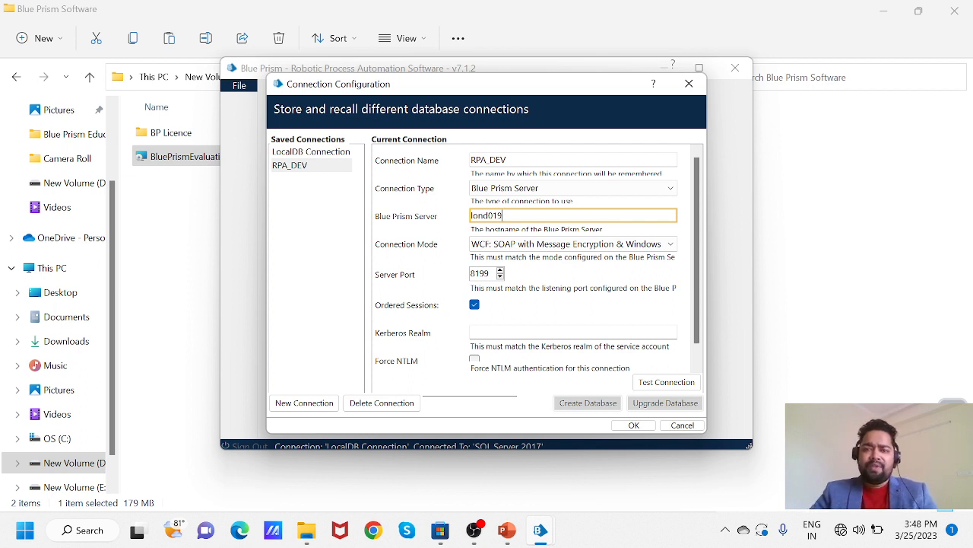
pyautogui.click(654, 251)
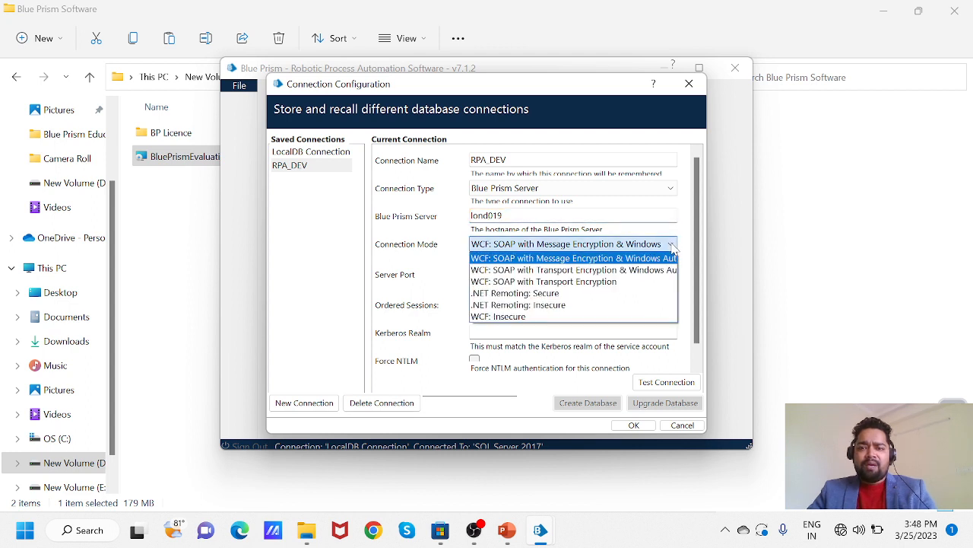
pyautogui.click(571, 271)
pyautogui.doubleClick(480, 273)
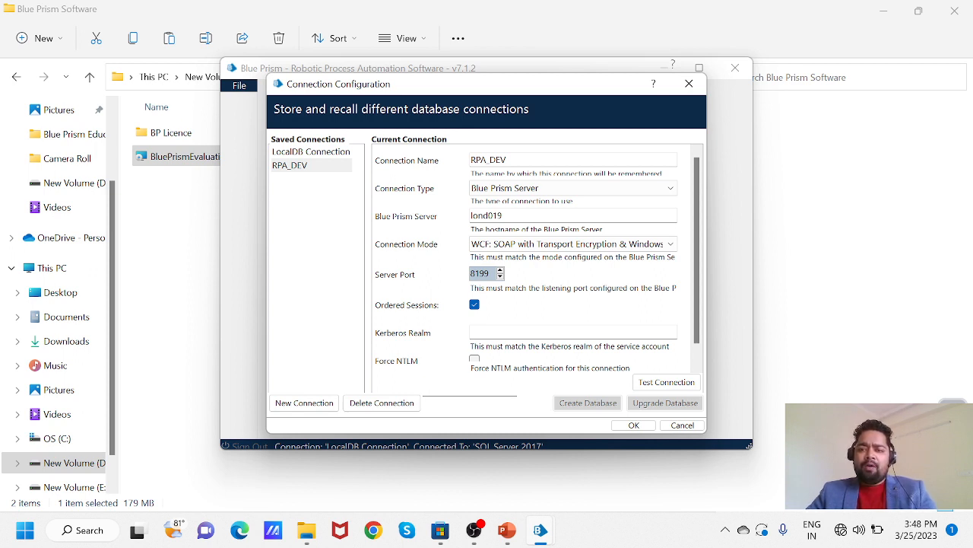
pyautogui.click(489, 274)
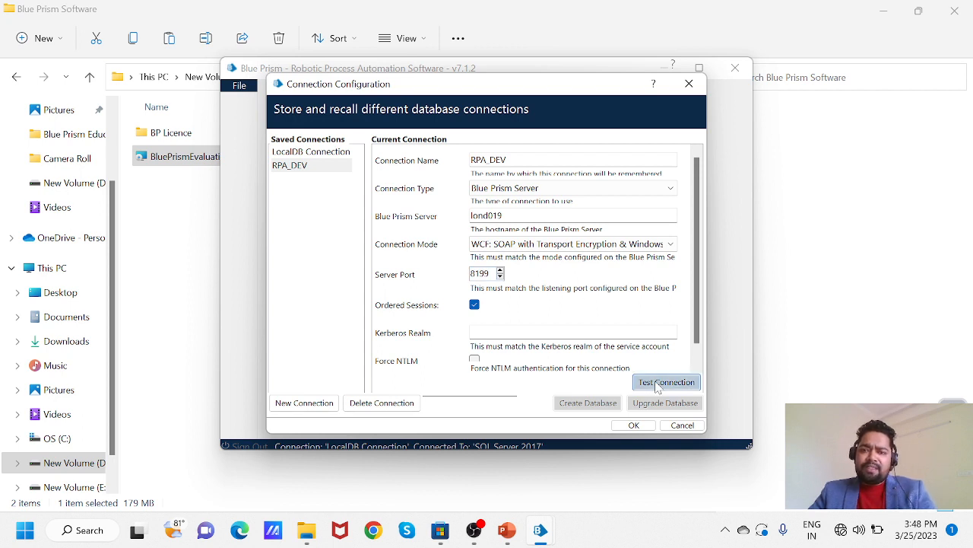
# - Test LocalDB Connection (Database valid), reselect RPA_DEV, then cancel back to sign-in
pyautogui.click(327, 158)
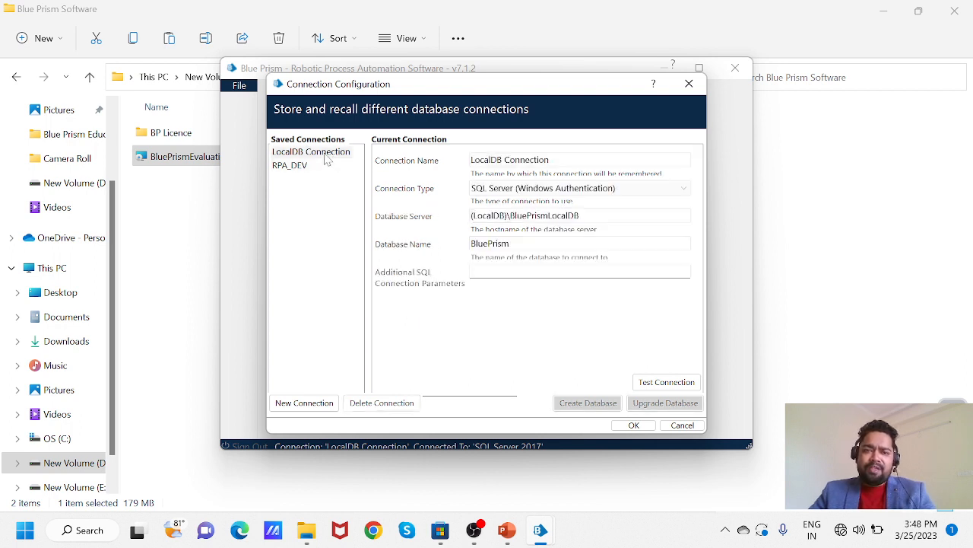
pyautogui.click(690, 385)
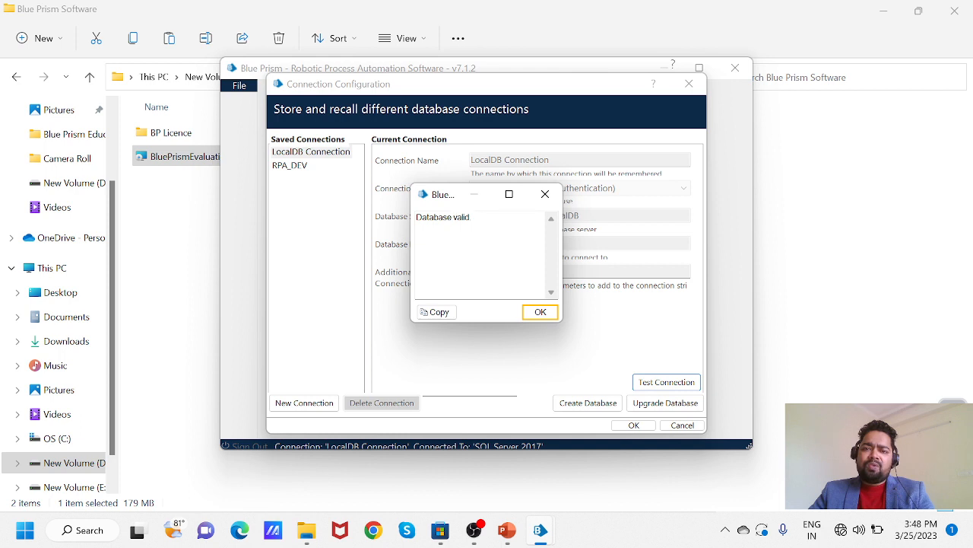
pyautogui.click(536, 314)
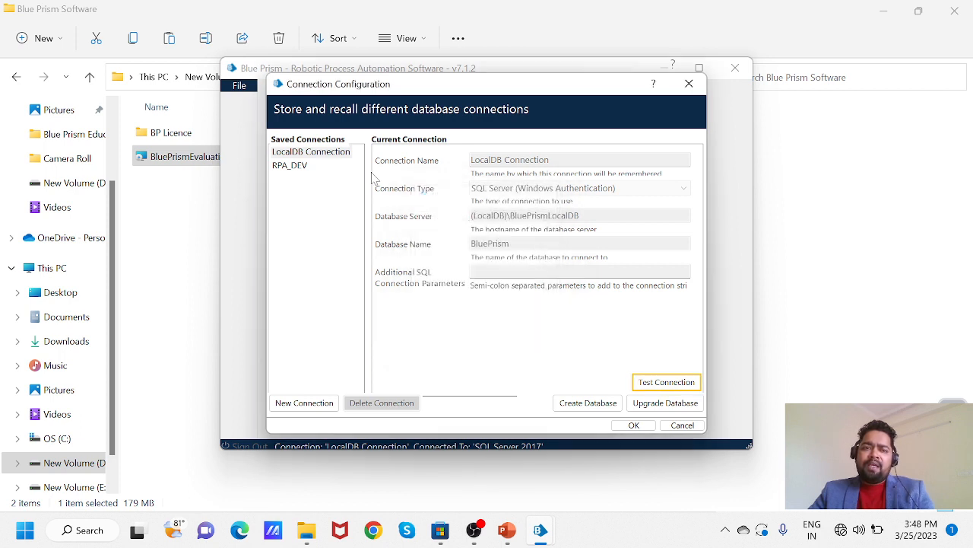
pyautogui.click(308, 167)
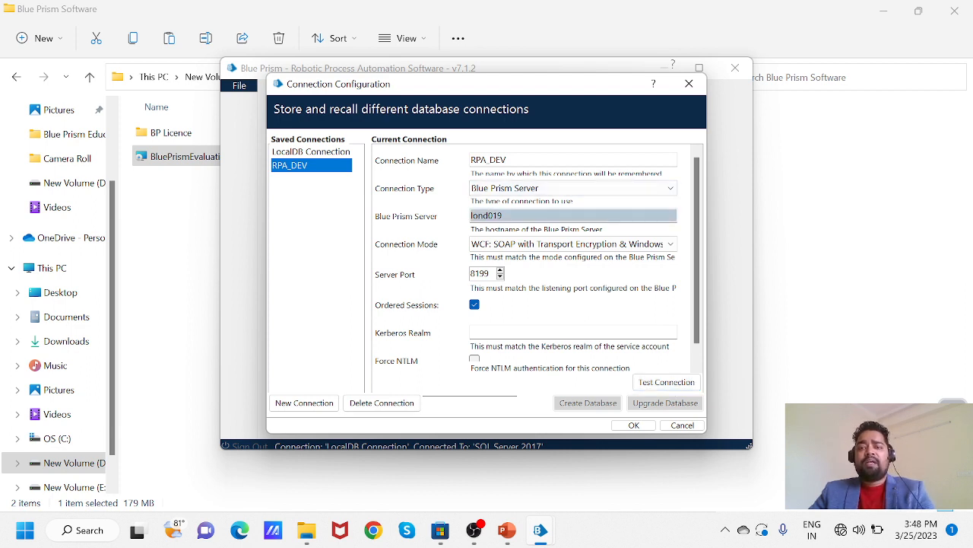
pyautogui.doubleClick(487, 216)
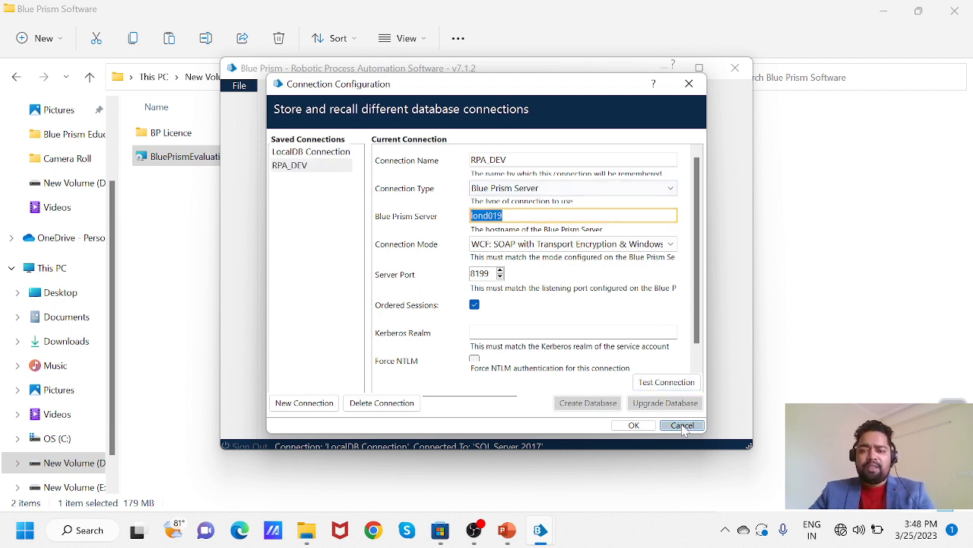
pyautogui.click(683, 428)
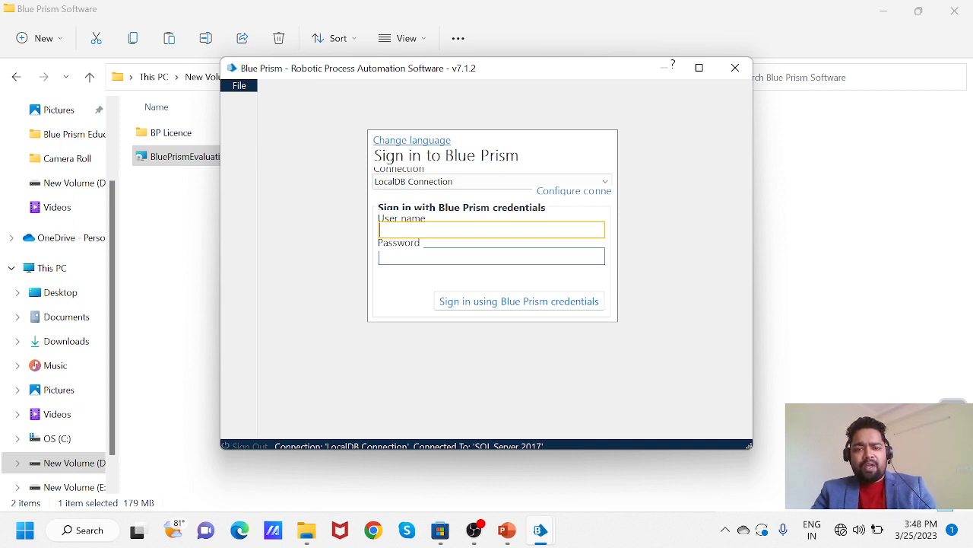
# - Sign in as admin with the account password using Blue Prism credentials
pyautogui.write('admin')
pyautogui.press('Tab')
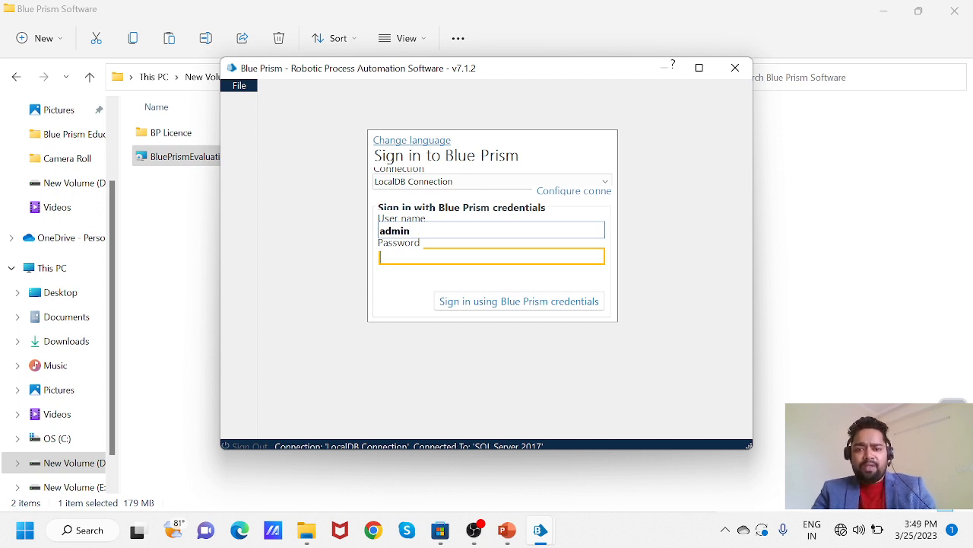
pyautogui.write('•')
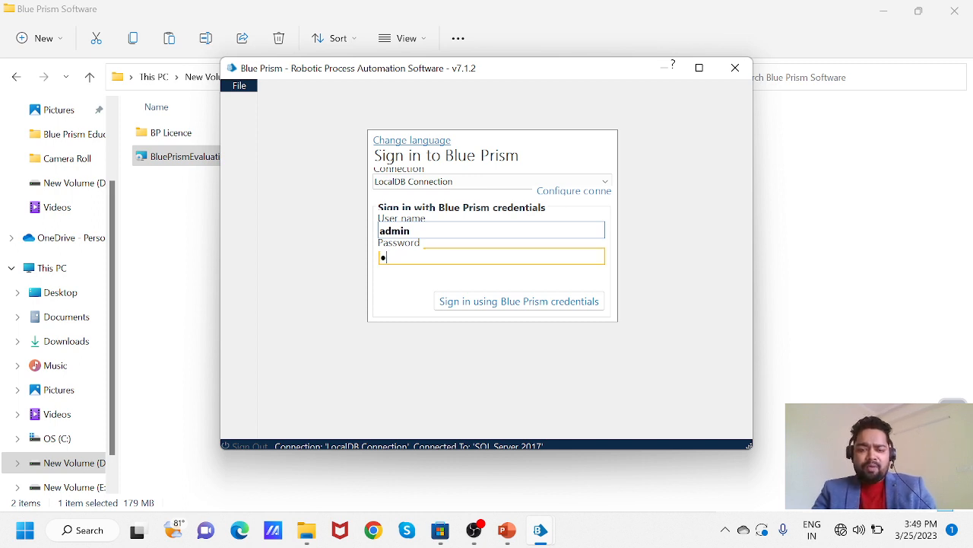
pyautogui.write('•••••••')
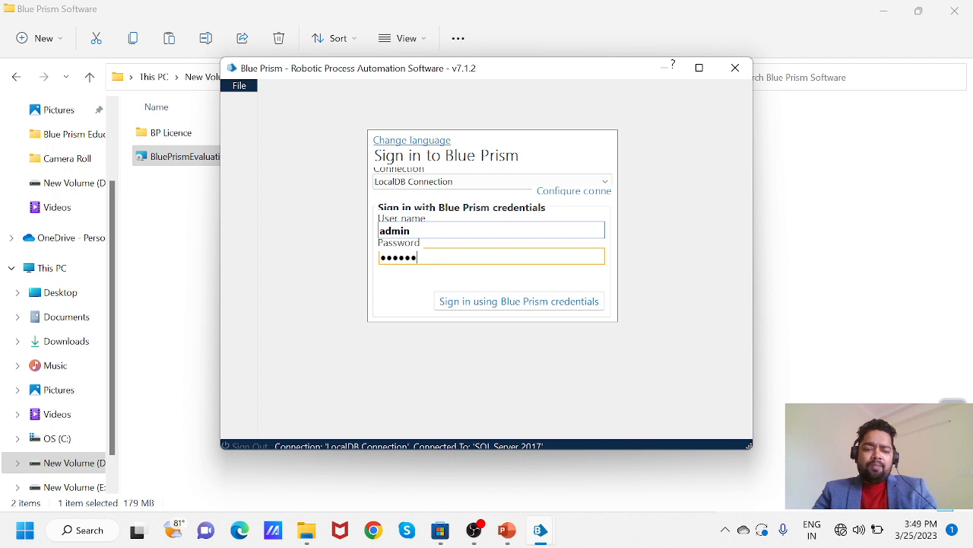
pyautogui.write('••')
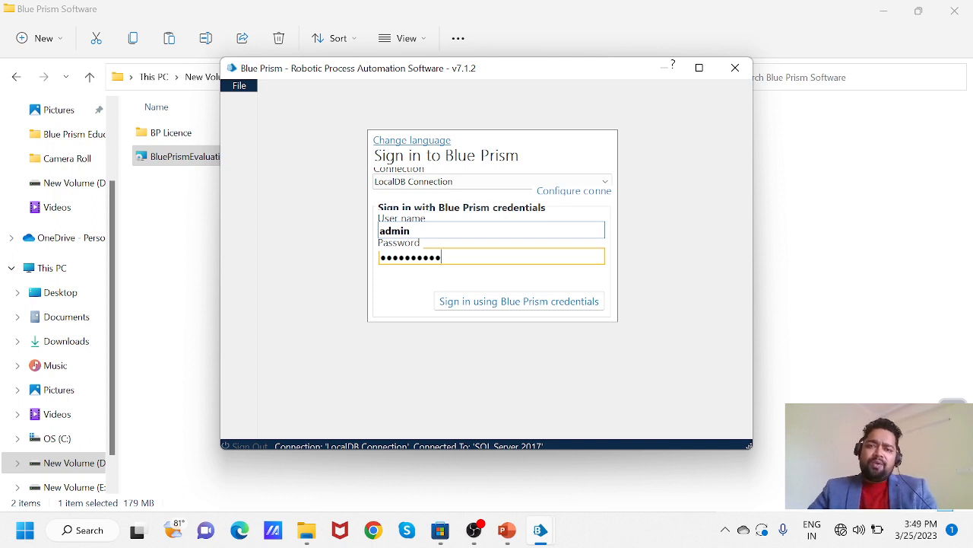
pyautogui.click(548, 307)
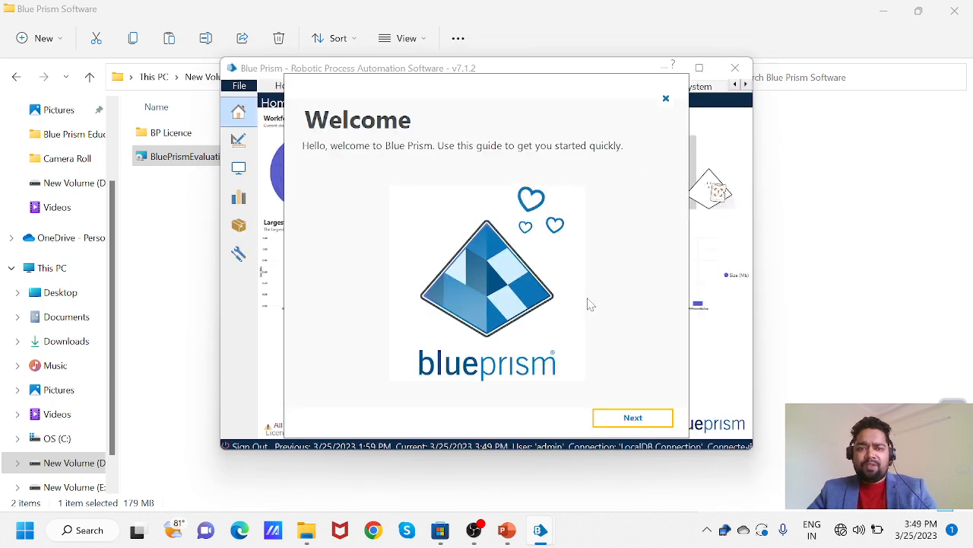
# - Page through the welcome tour to Get Started, then maximize the Blue Prism window
pyautogui.click(642, 423)
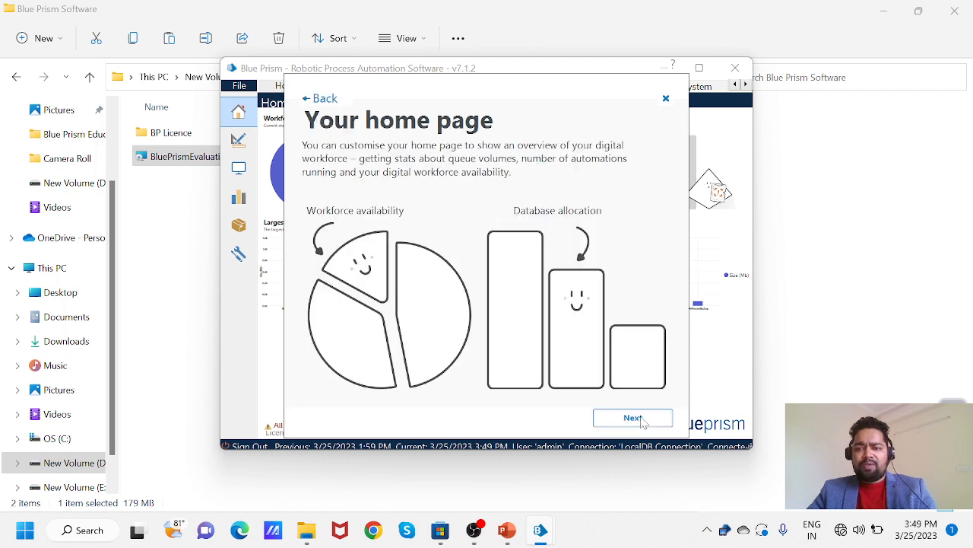
pyautogui.click(643, 422)
pyautogui.click(642, 422)
pyautogui.click(642, 422)
pyautogui.click(643, 419)
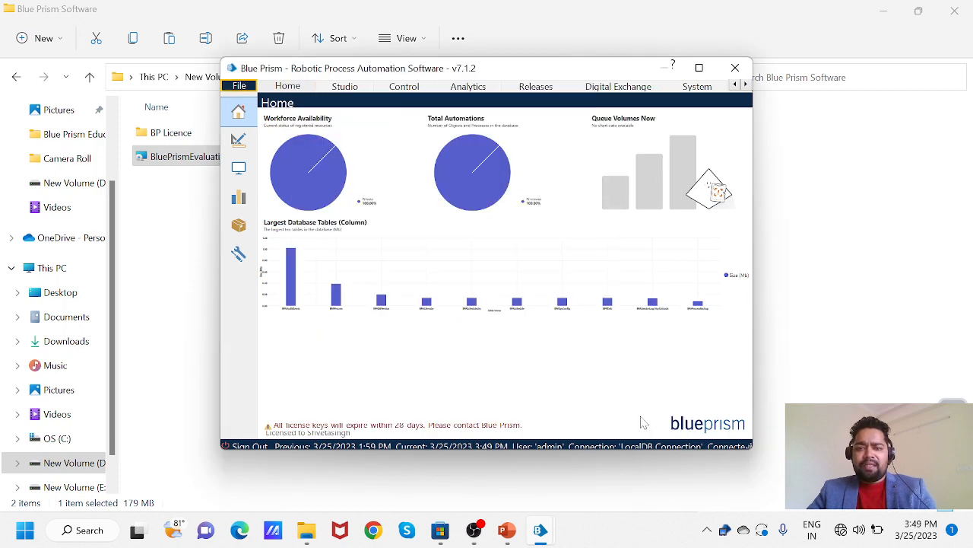
pyautogui.click(700, 68)
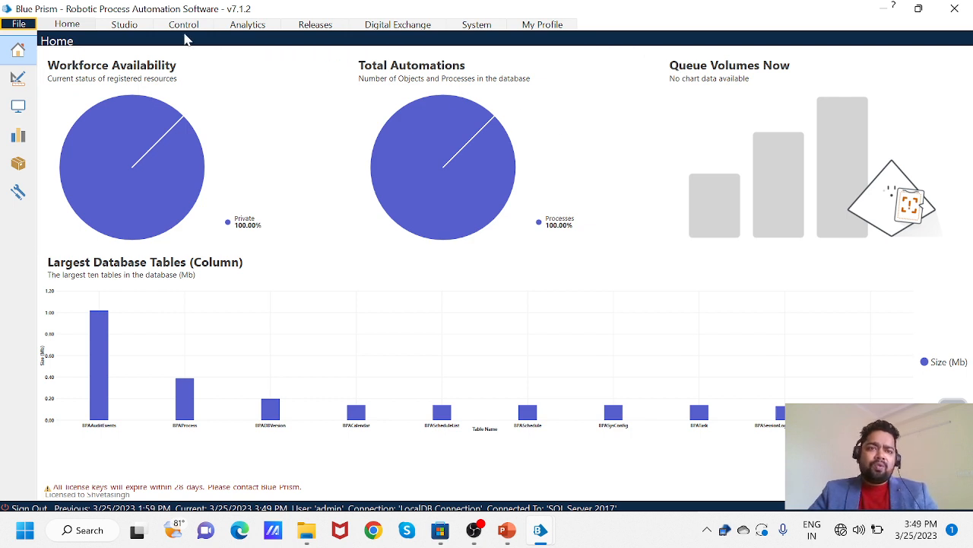
# - Switch to Studio and expand and collapse the Processes and Objects trees to review them
pyautogui.click(125, 25)
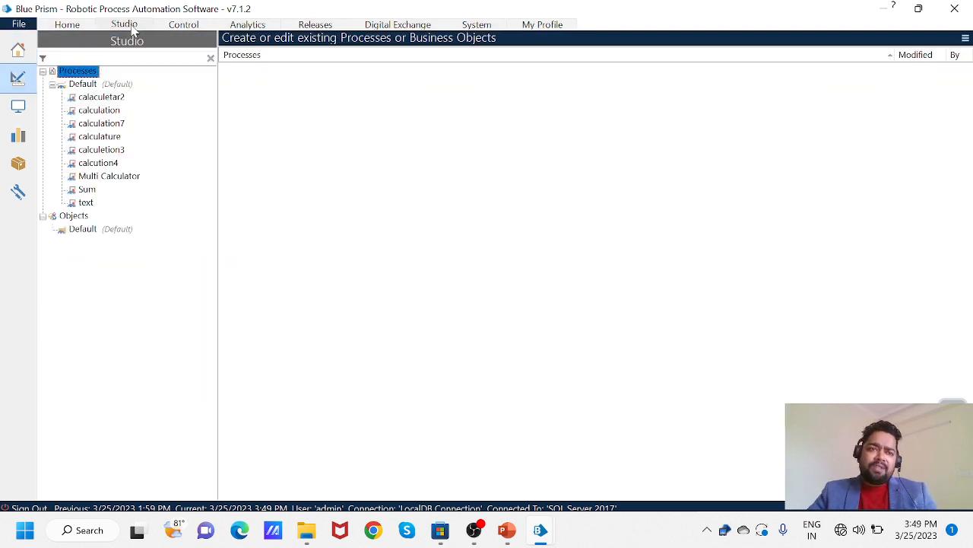
pyautogui.click(42, 71)
pyautogui.click(42, 84)
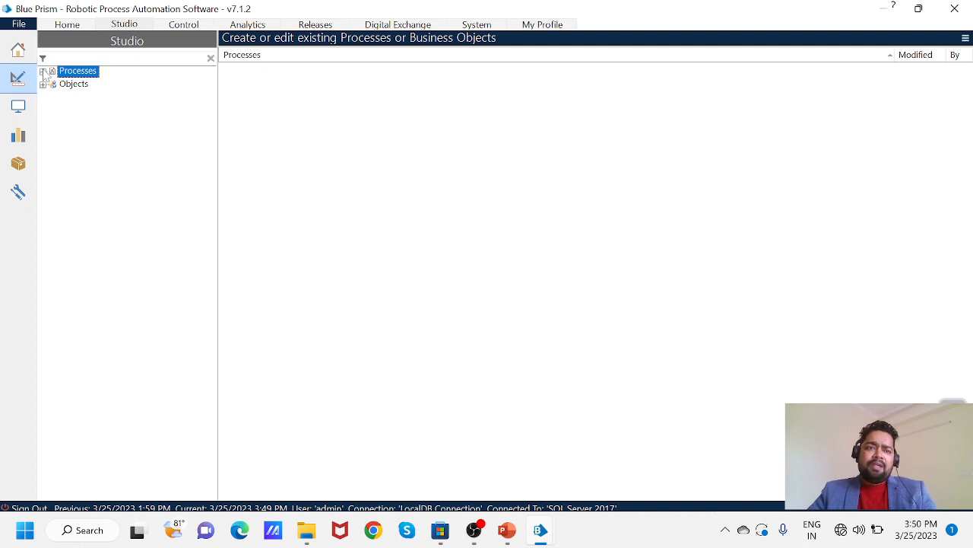
pyautogui.click(43, 71)
pyautogui.click(43, 216)
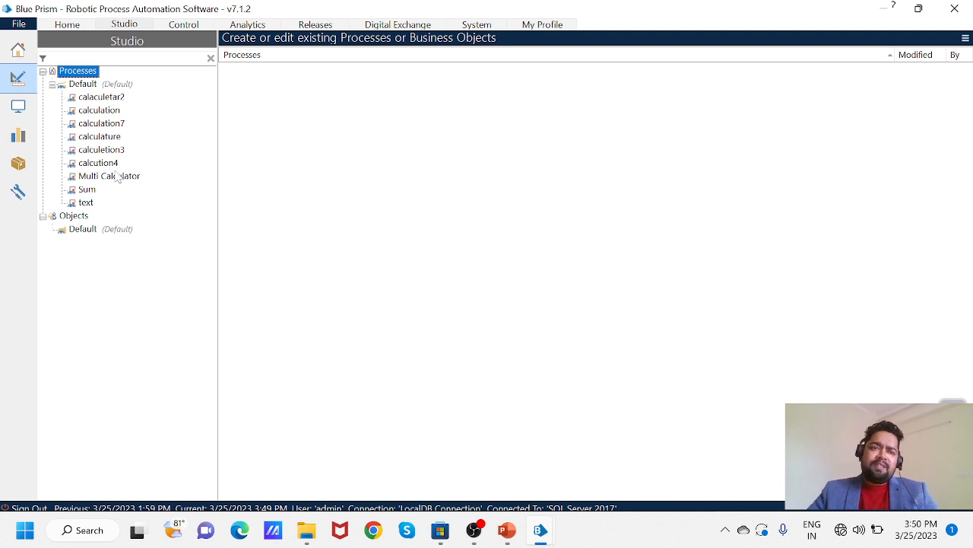
pyautogui.click(52, 84)
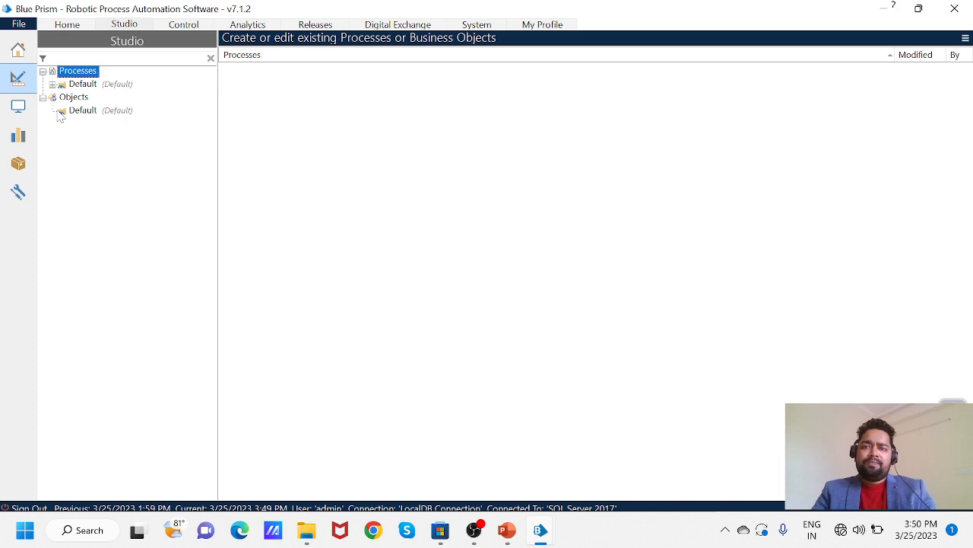
# - Bring up the Windows overview of open windows with Alt+Tab
pyautogui.hotkey('alt', 'Tab')
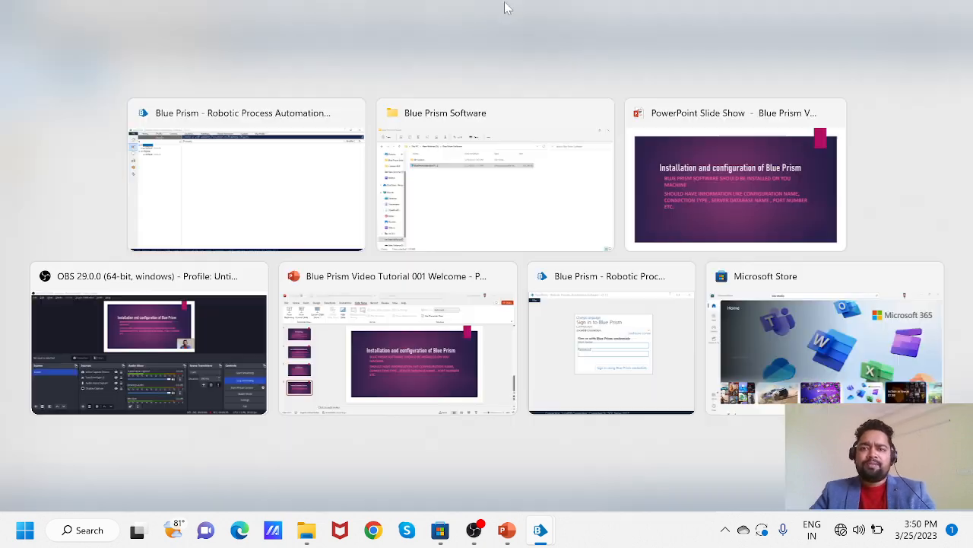
pyautogui.press('Escape')
pyautogui.hotkey('alt', 'Tab')
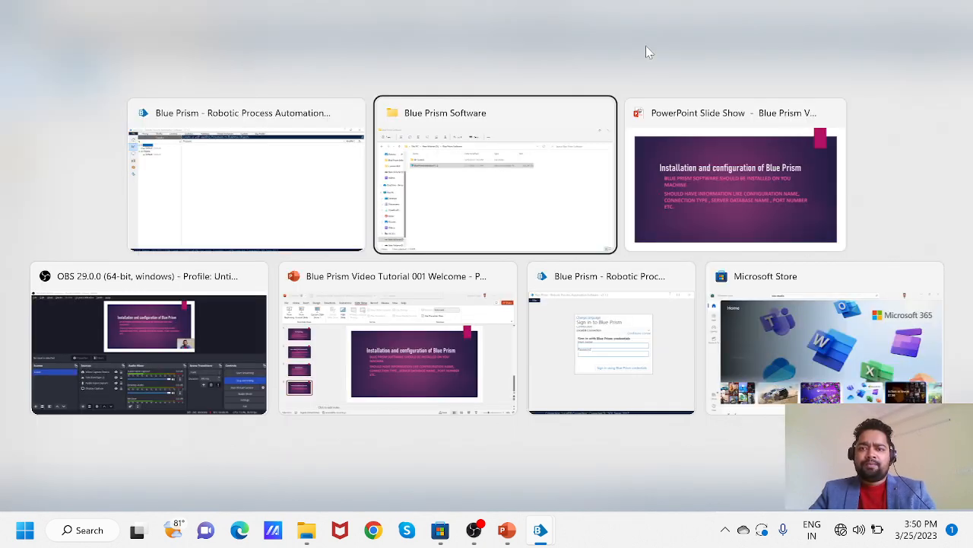